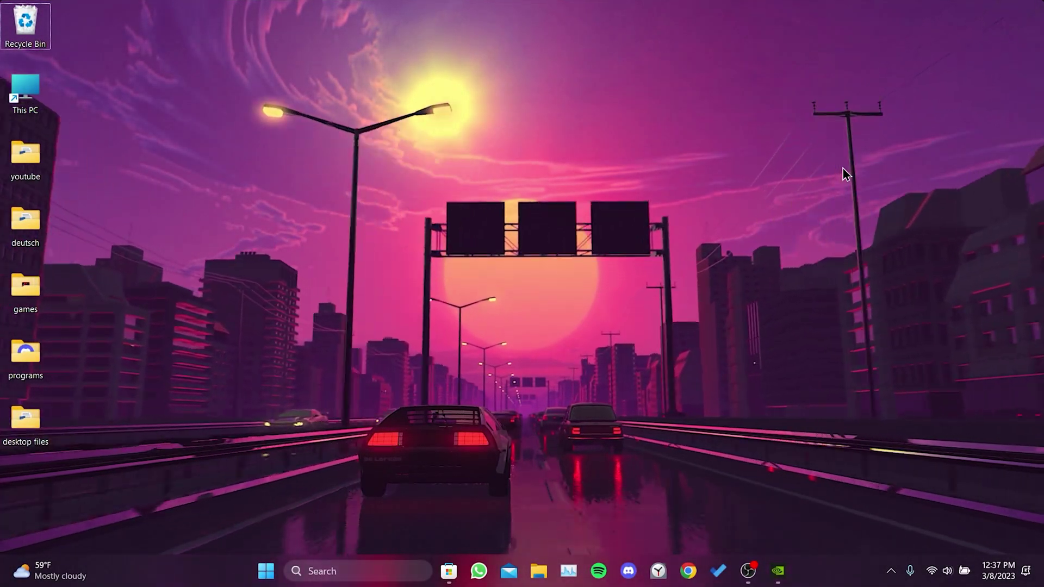
Step: Bring up Snipping Tool's page in Microsoft Store, then close the Store window
{"action": "left_click", "coordinate": [450, 576]}
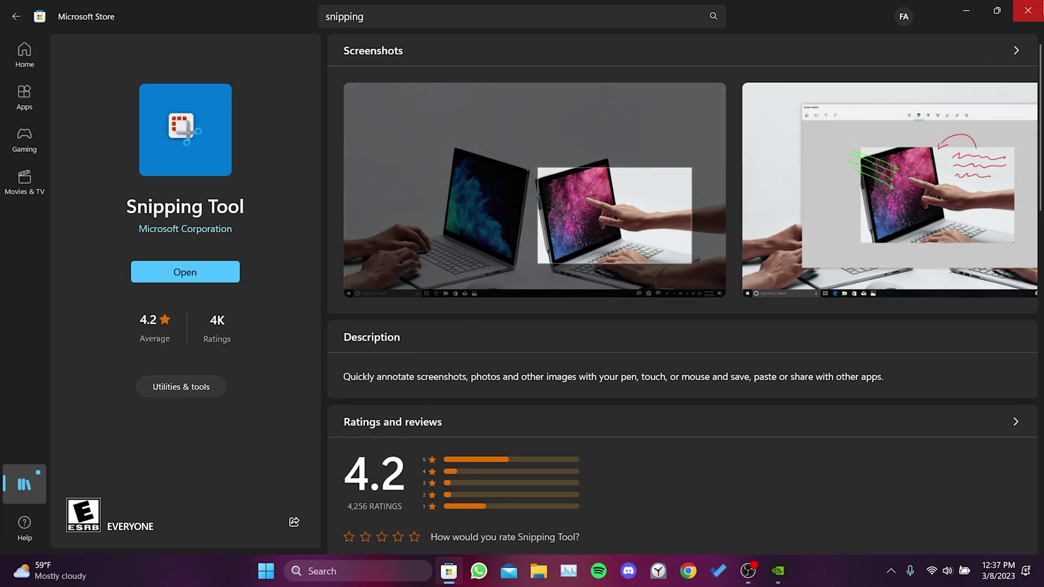
{"action": "left_click", "coordinate": [1028, 10]}
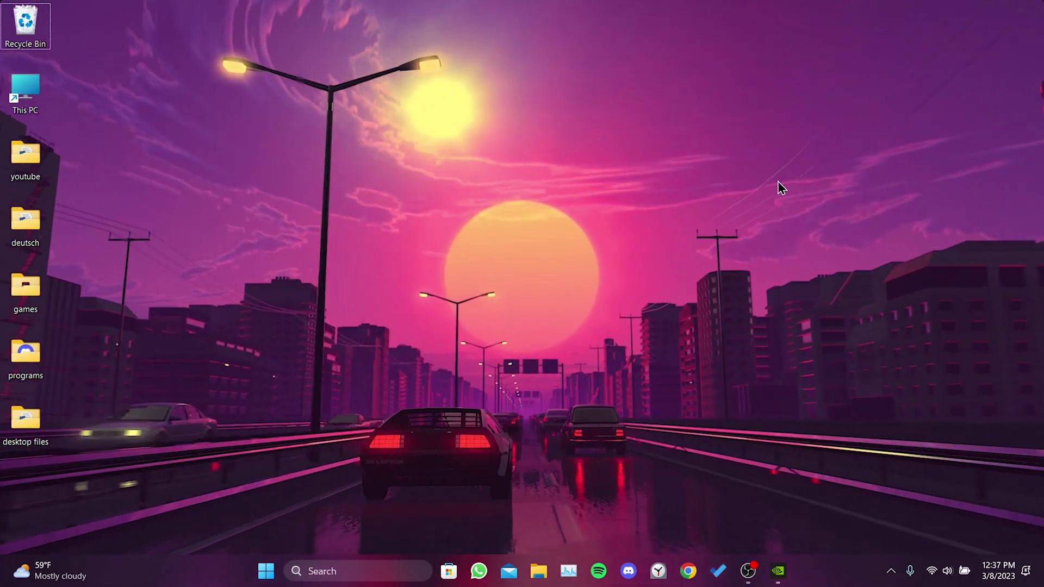
Step: Open Settings from the Win+X quick-link menu and go to Windows Update
{"action": "right_click", "coordinate": [267, 572]}
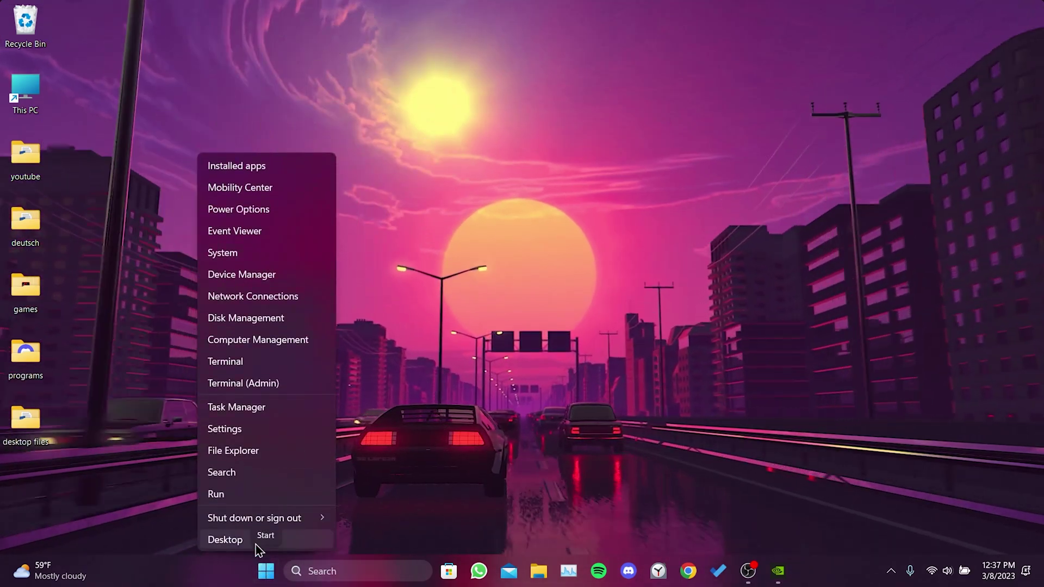
{"action": "left_click", "coordinate": [285, 412]}
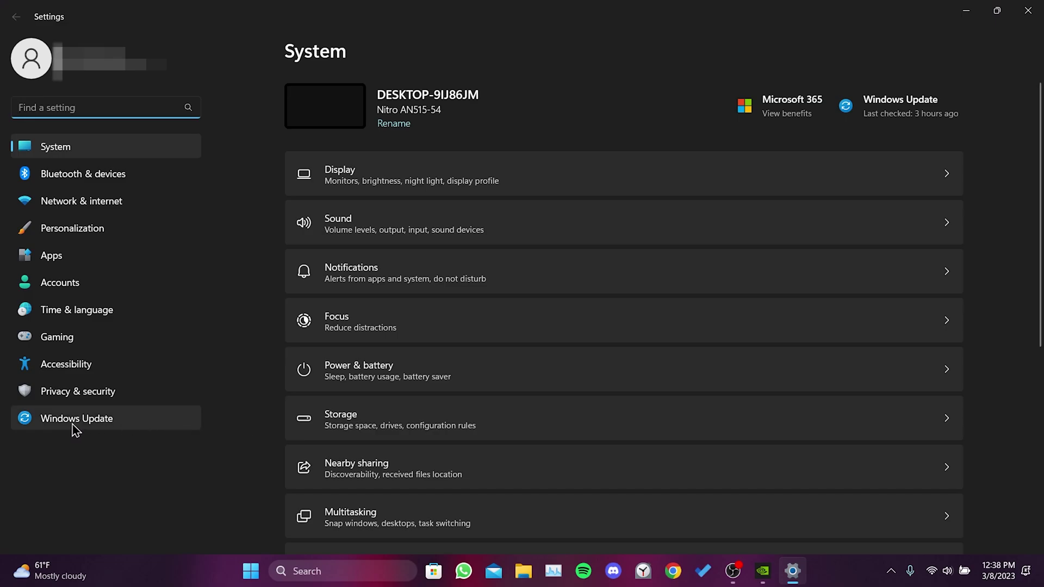
{"action": "left_click", "coordinate": [82, 425]}
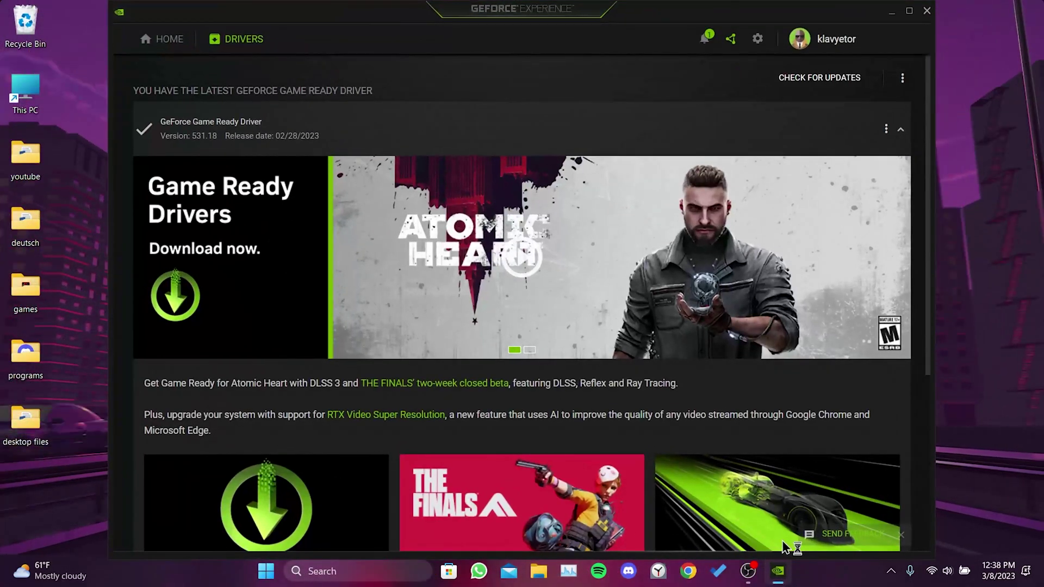
Step: Check GeForce Experience for driver updates, confirming Game Ready Driver 531.18 is the latest
{"action": "left_click", "coordinate": [840, 77]}
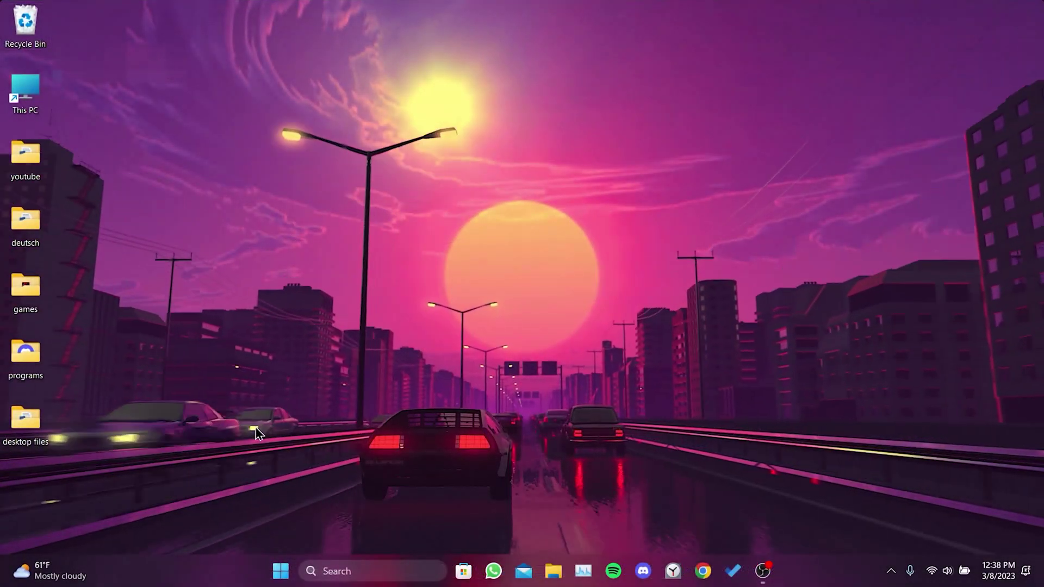
Step: Open Settings with Win+I and go to System > Clipboard, where Clipboard history is on
{"action": "key", "text": "super+i"}
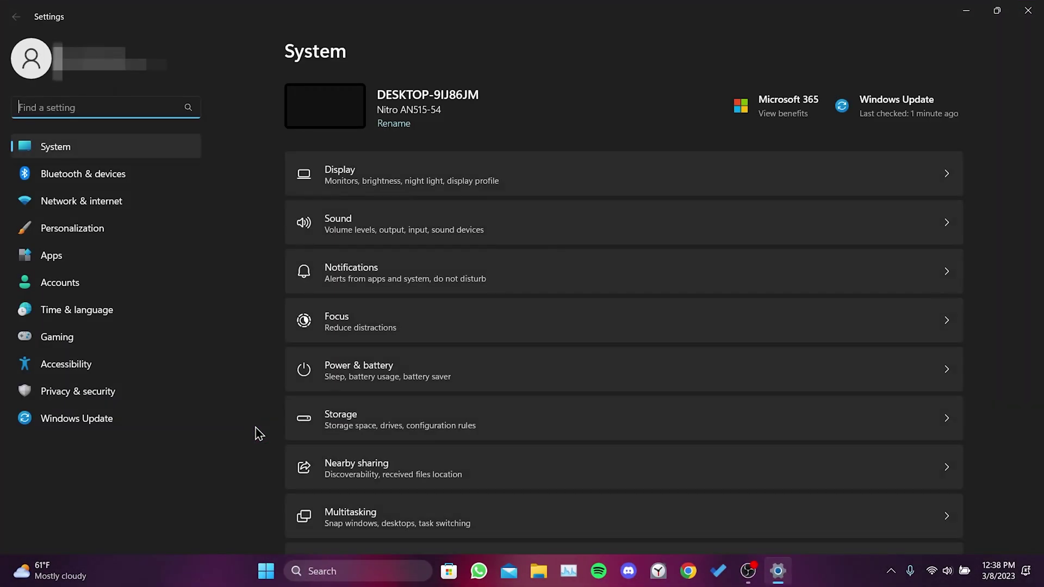
{"action": "scroll", "coordinate": [669, 352], "scroll_direction": "down", "scroll_amount": 5}
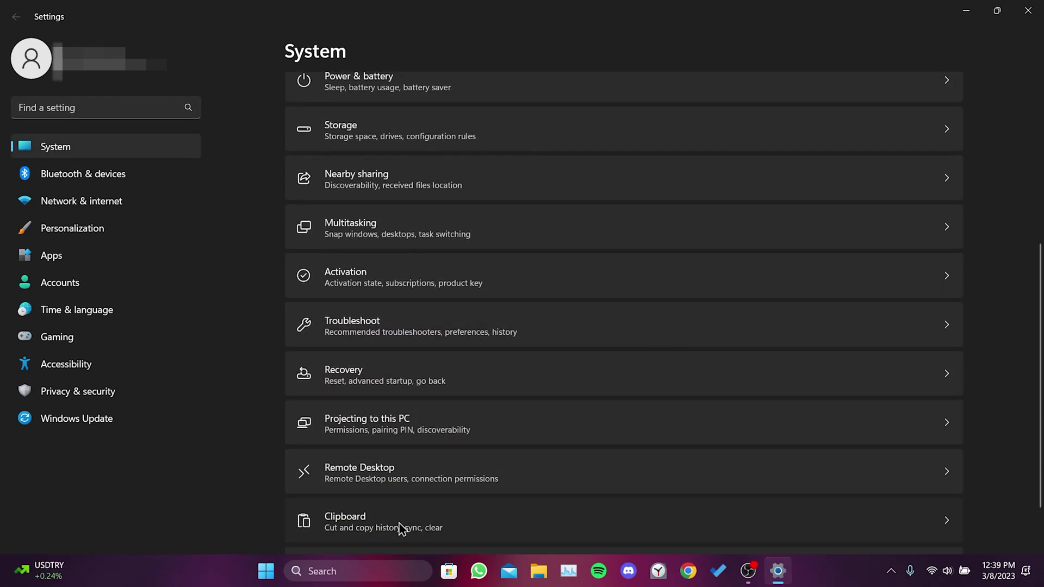
{"action": "left_click", "coordinate": [406, 525]}
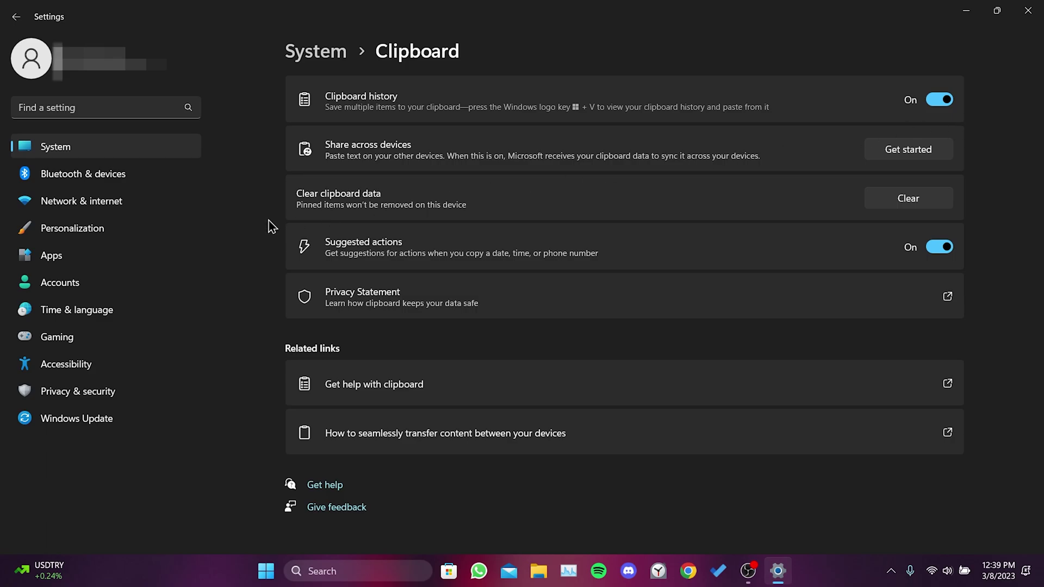
Step: Find Snipping Tool in Apps > Installed apps and reset its app data from Advanced options
{"action": "left_click", "coordinate": [79, 256]}
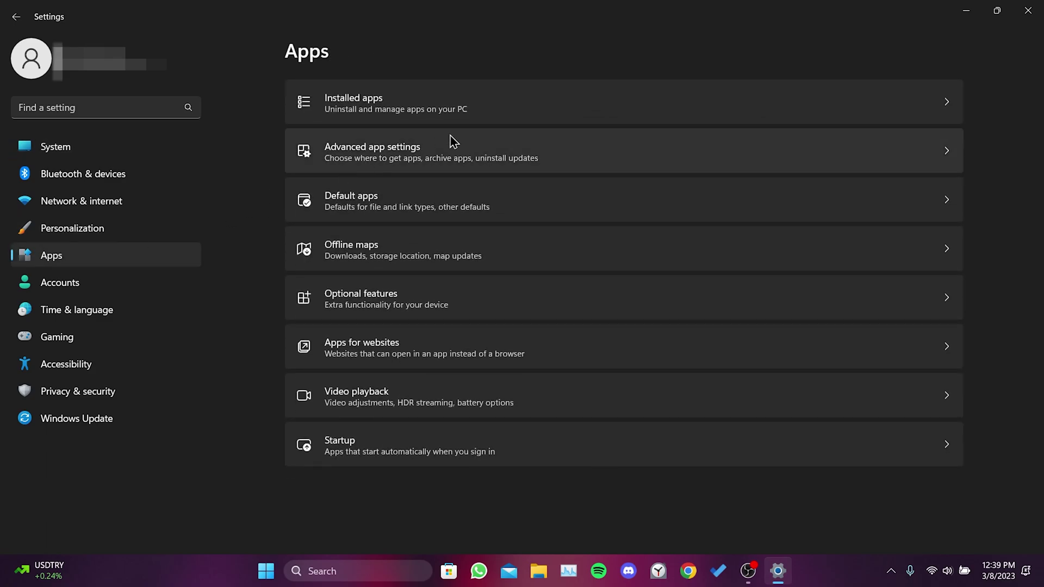
{"action": "left_click", "coordinate": [521, 107]}
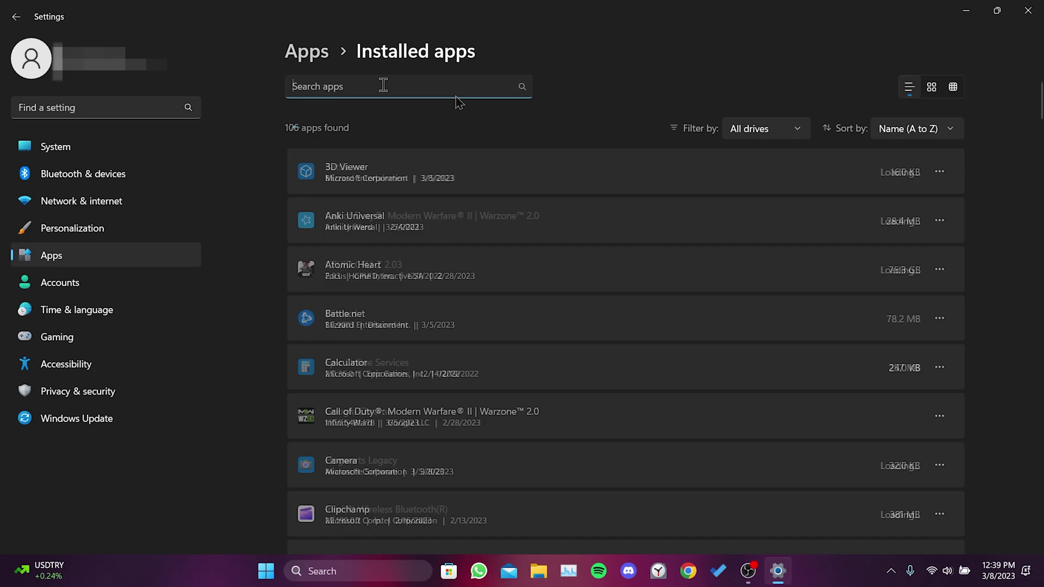
{"action": "type", "text": "snippi"}
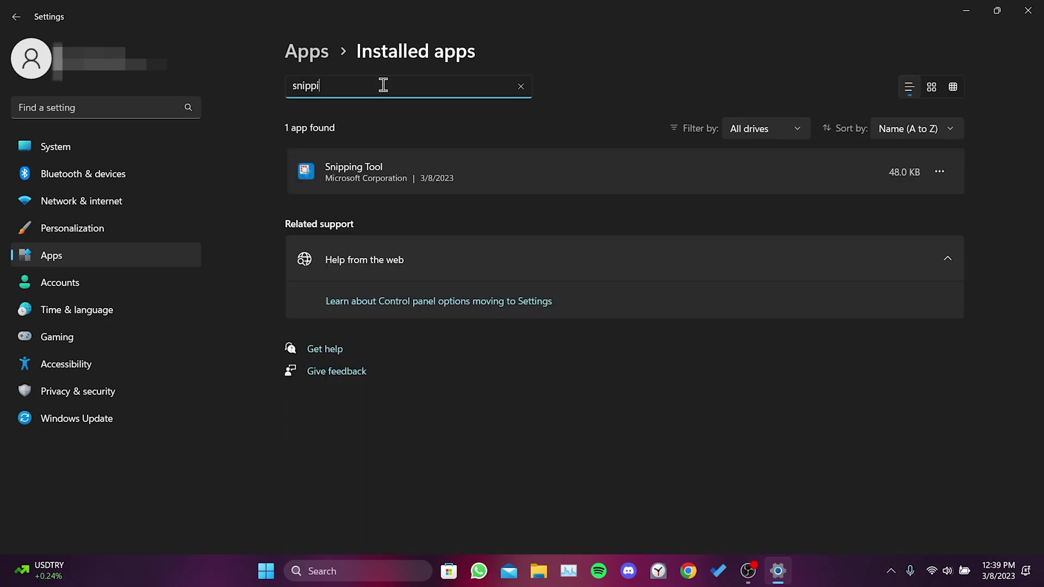
{"action": "left_click", "coordinate": [944, 172]}
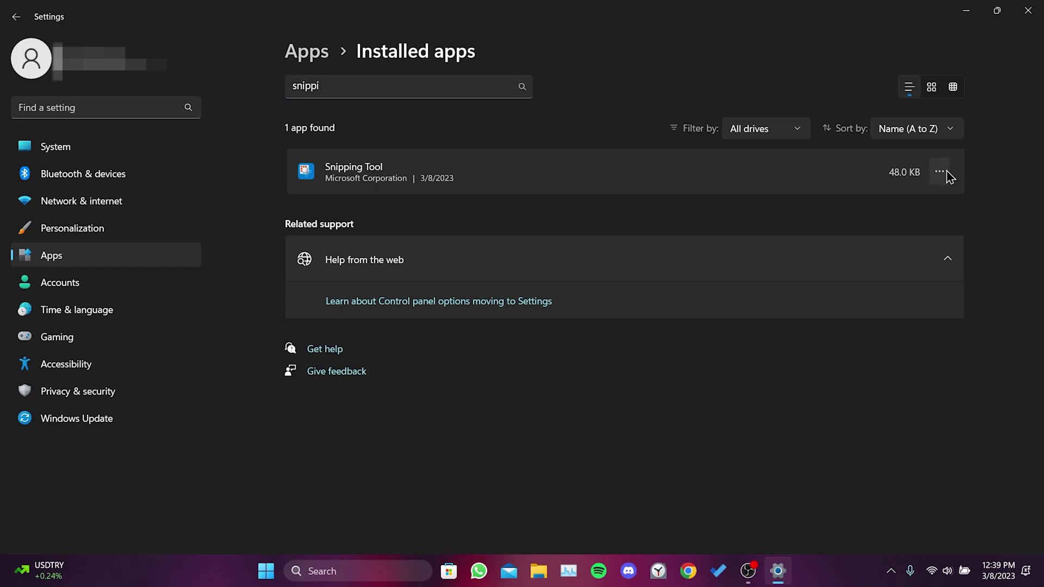
{"action": "left_click", "coordinate": [805, 202]}
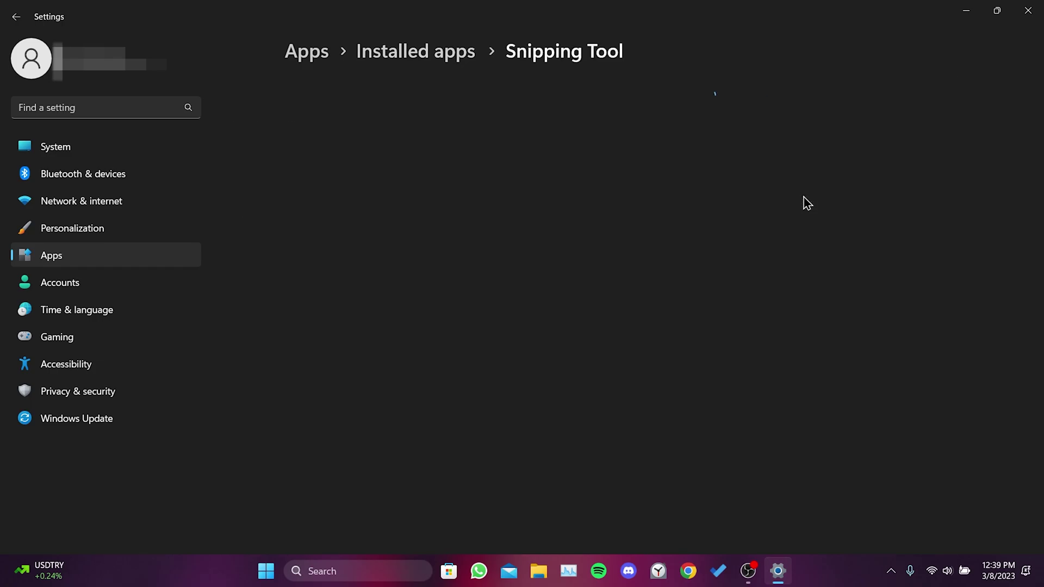
{"action": "scroll", "coordinate": [742, 254], "scroll_direction": "down", "scroll_amount": 10}
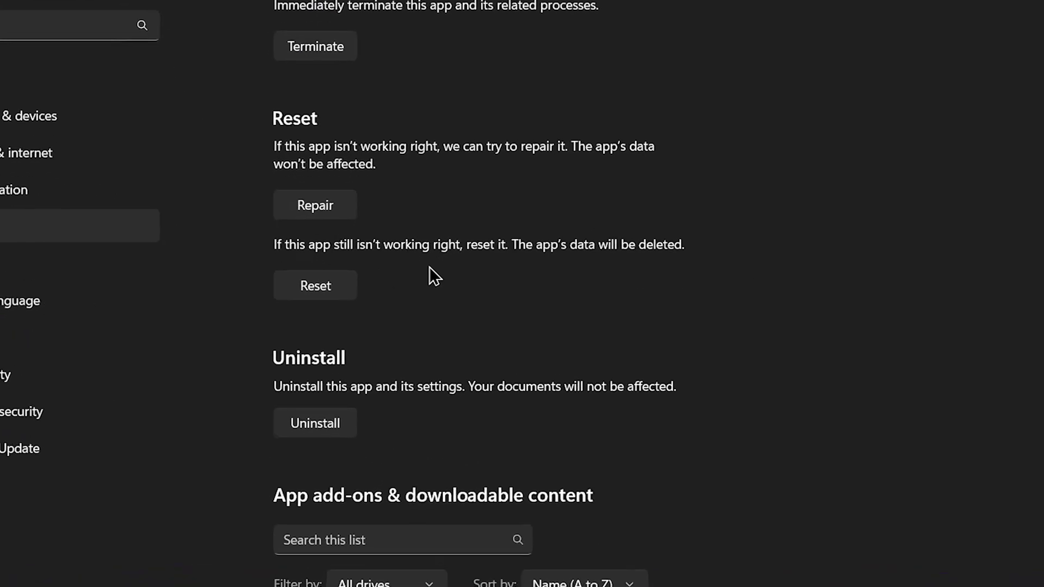
{"action": "left_click", "coordinate": [323, 287]}
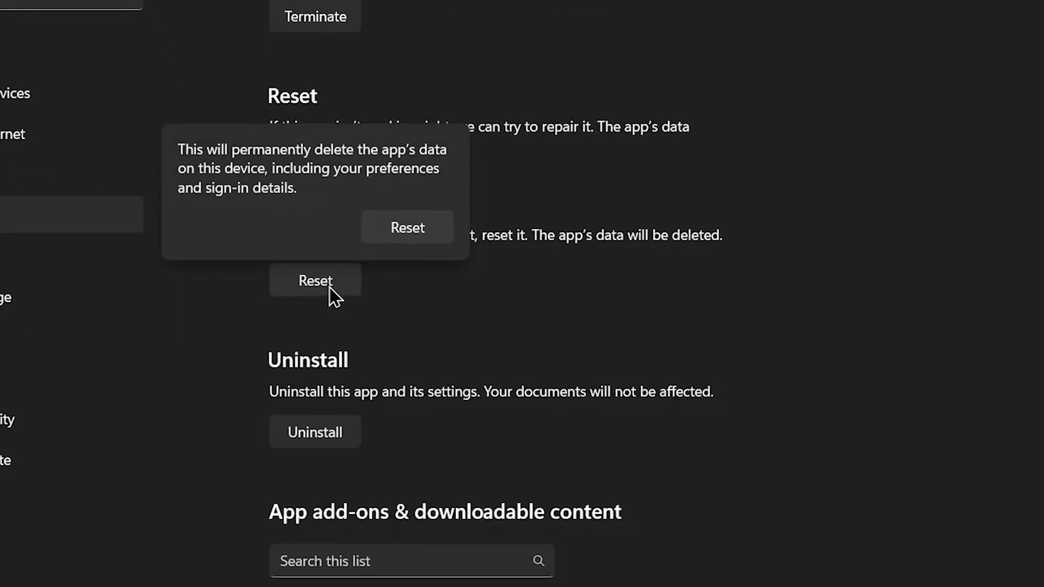
{"action": "left_click", "coordinate": [404, 232]}
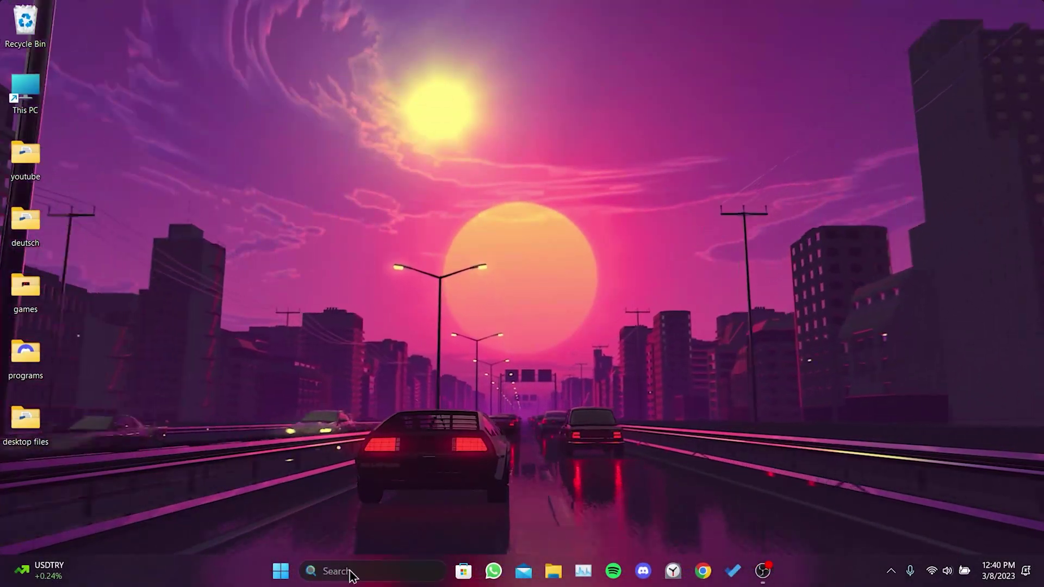
Step: Search for 'snipping tool' in Windows Search and uninstall it, confirming removal of its data
{"action": "left_click", "coordinate": [348, 572]}
{"action": "type", "text": "snipping tool"}
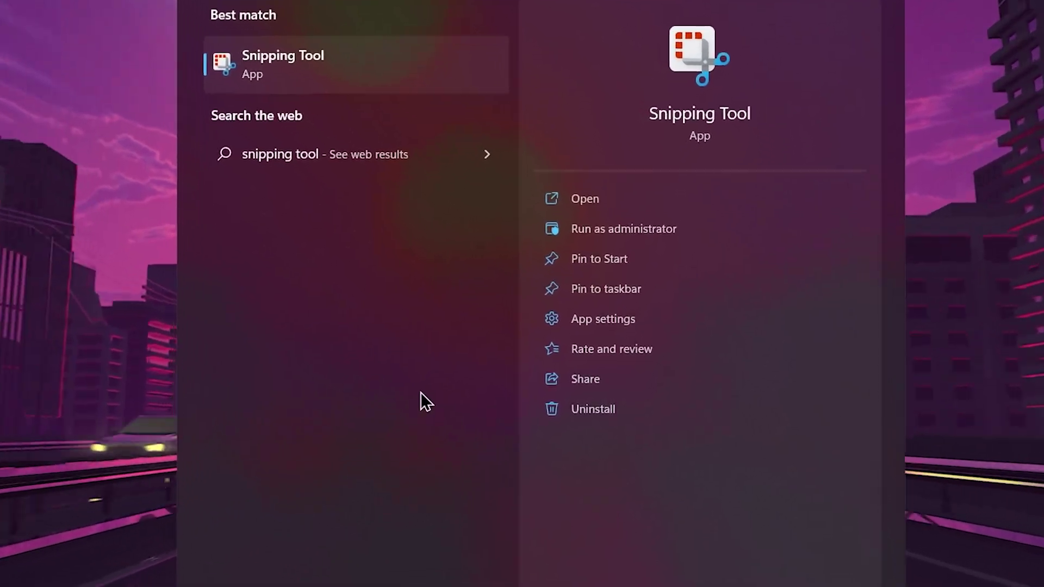
{"action": "left_click", "coordinate": [599, 425]}
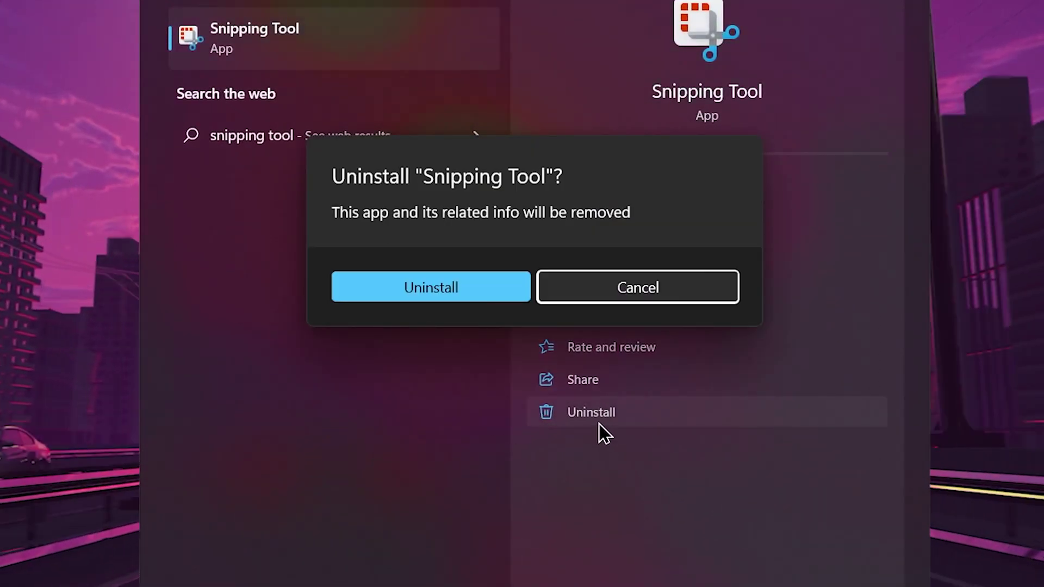
{"action": "left_click", "coordinate": [435, 285]}
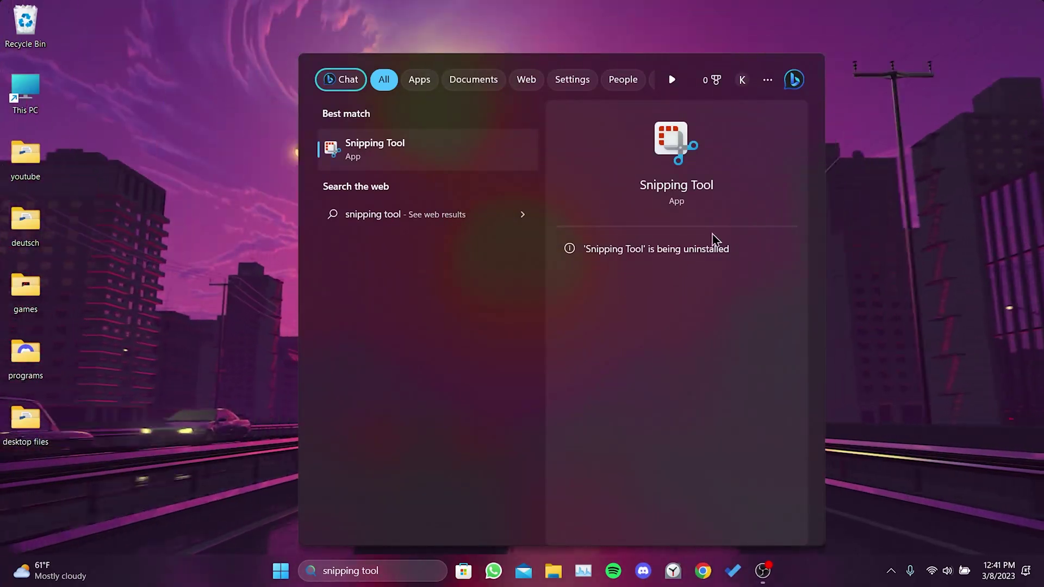
{"action": "left_click", "coordinate": [873, 169]}
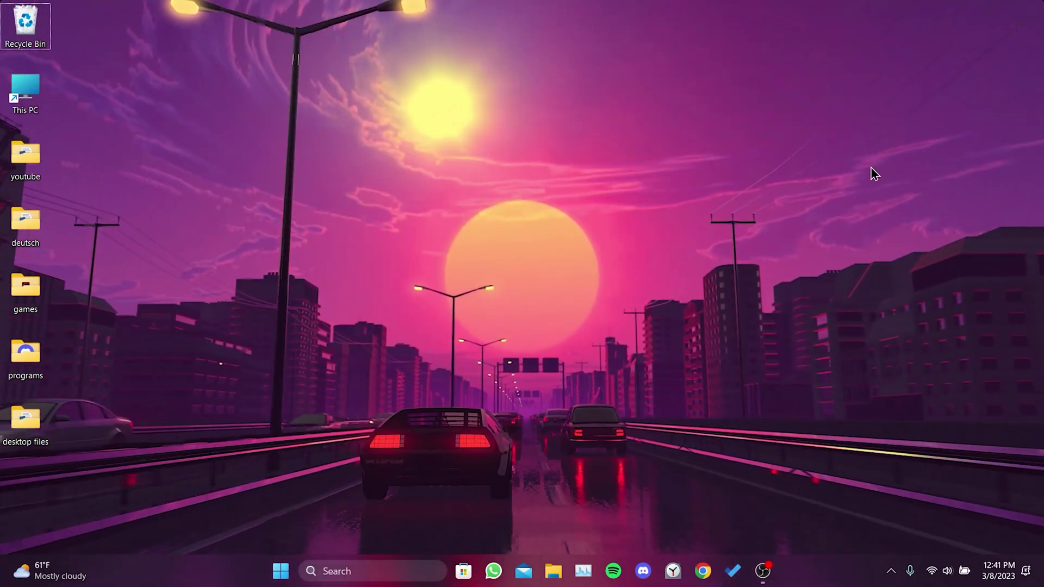
Step: Search 'snipping tool' in Microsoft Store and launch the reinstalled app from its page
{"action": "left_click", "coordinate": [464, 571]}
{"action": "left_click", "coordinate": [372, 17]}
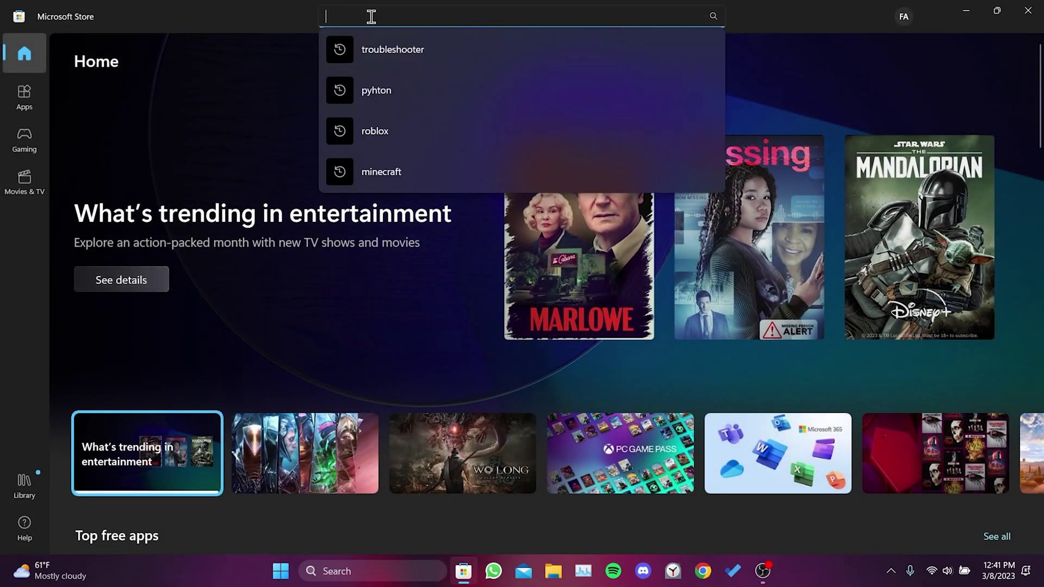
{"action": "type", "text": "snipping tool"}
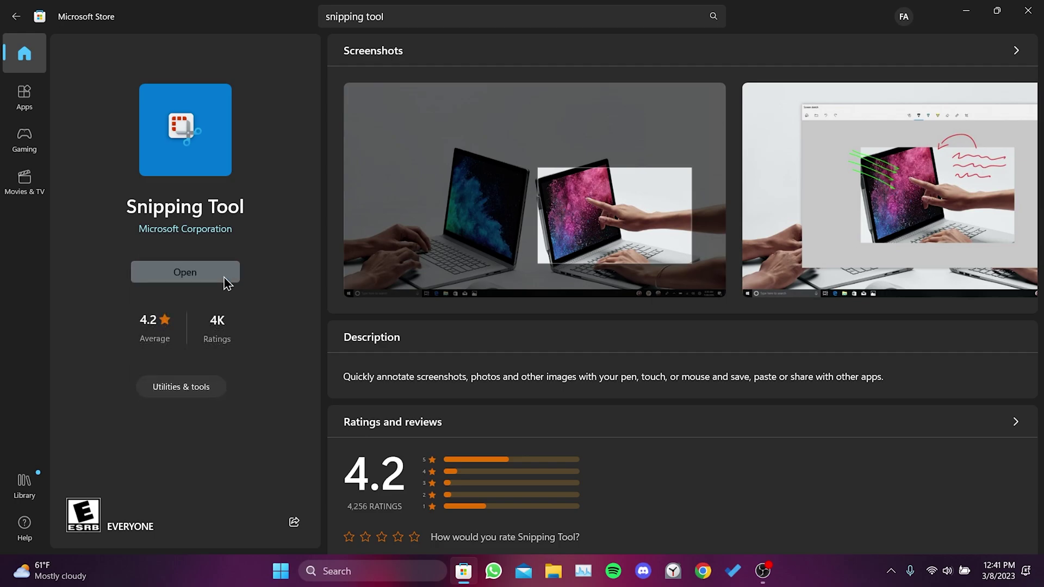
{"action": "left_click", "coordinate": [225, 279]}
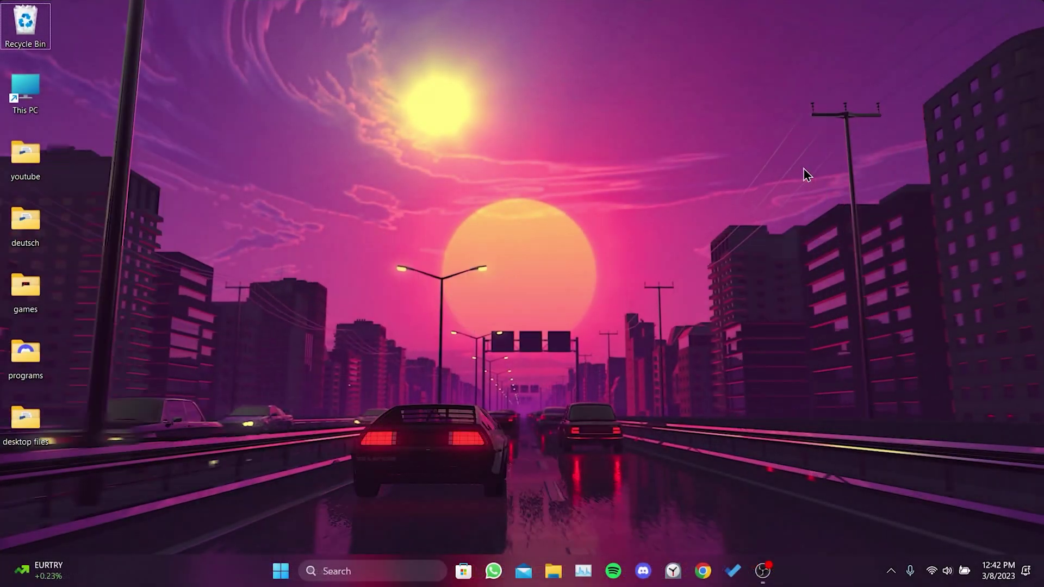
Step: Search 'cmd' and run Command Prompt as administrator
{"action": "left_click", "coordinate": [360, 564]}
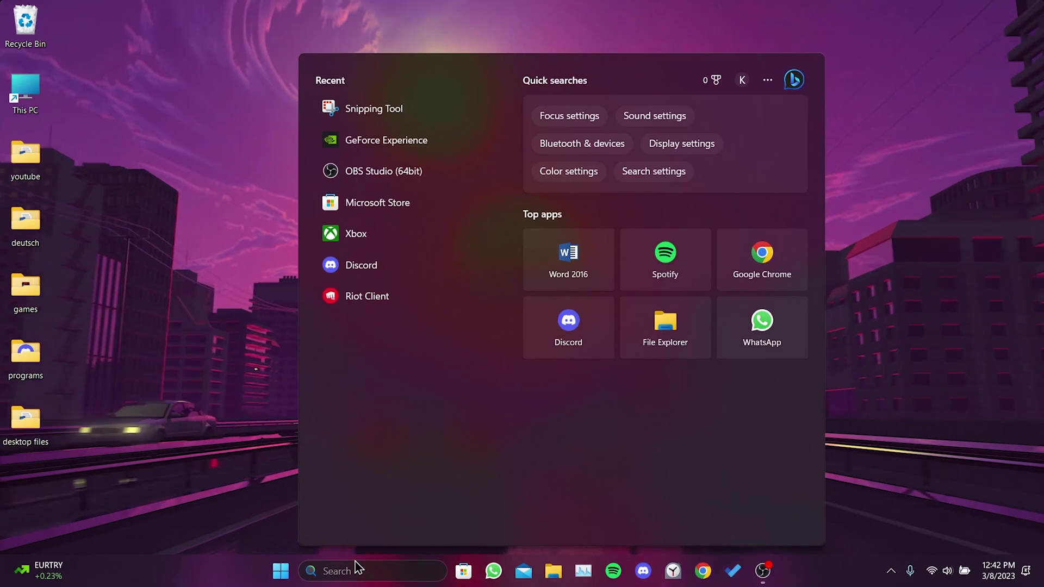
{"action": "type", "text": "cmd"}
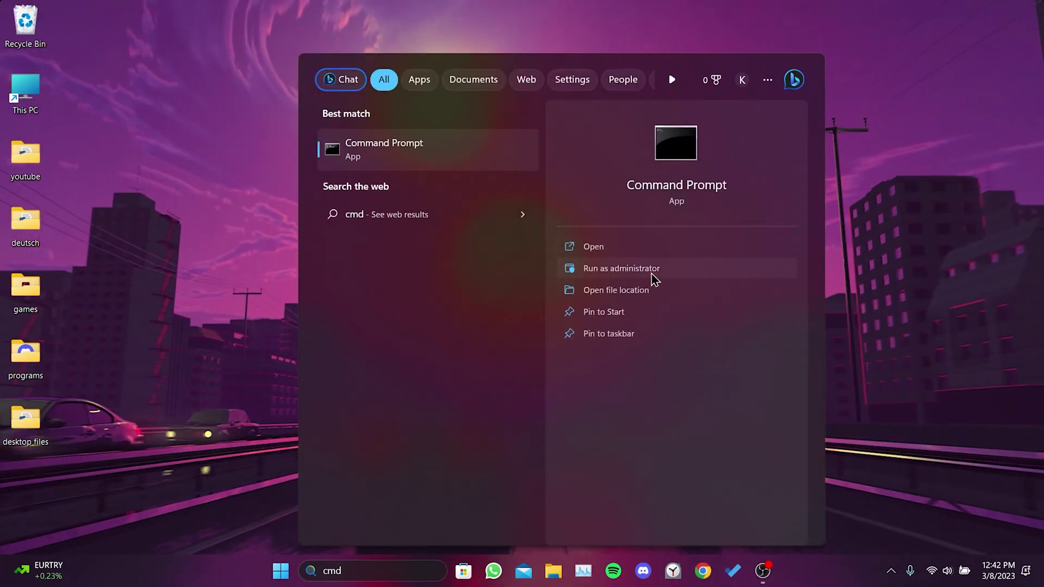
{"action": "left_click", "coordinate": [632, 270]}
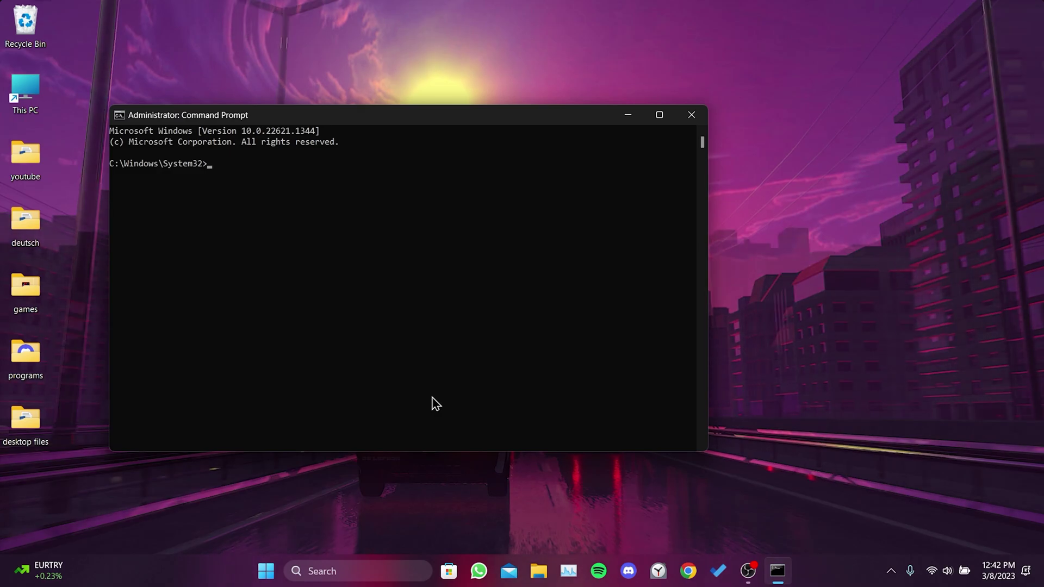
Step: Run 'sfc /scannow' in the elevated Command Prompt to repair corrupt system files
{"action": "type", "text": "sfc /scannow"}
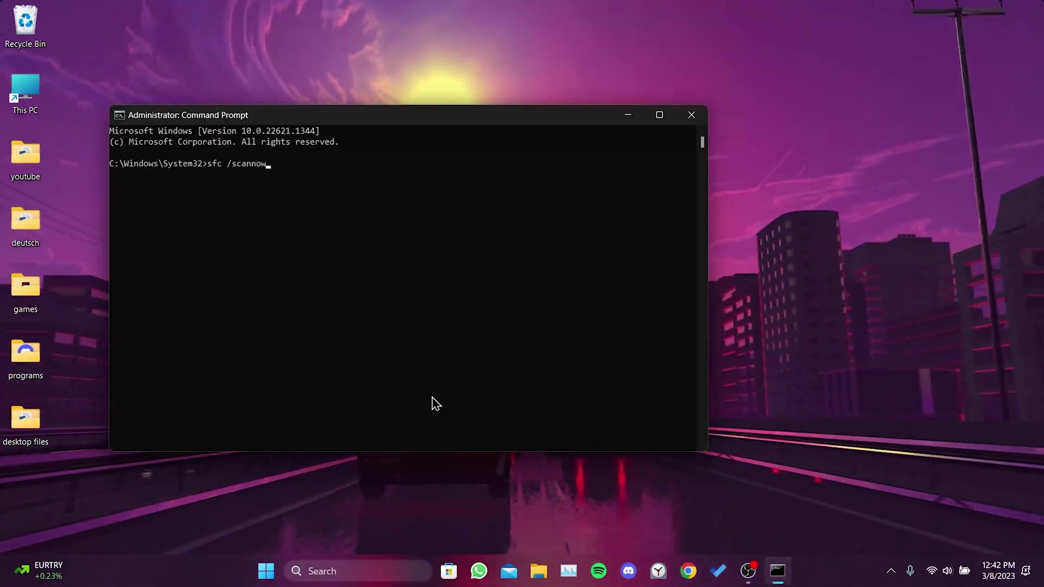
{"action": "key", "text": "Return"}
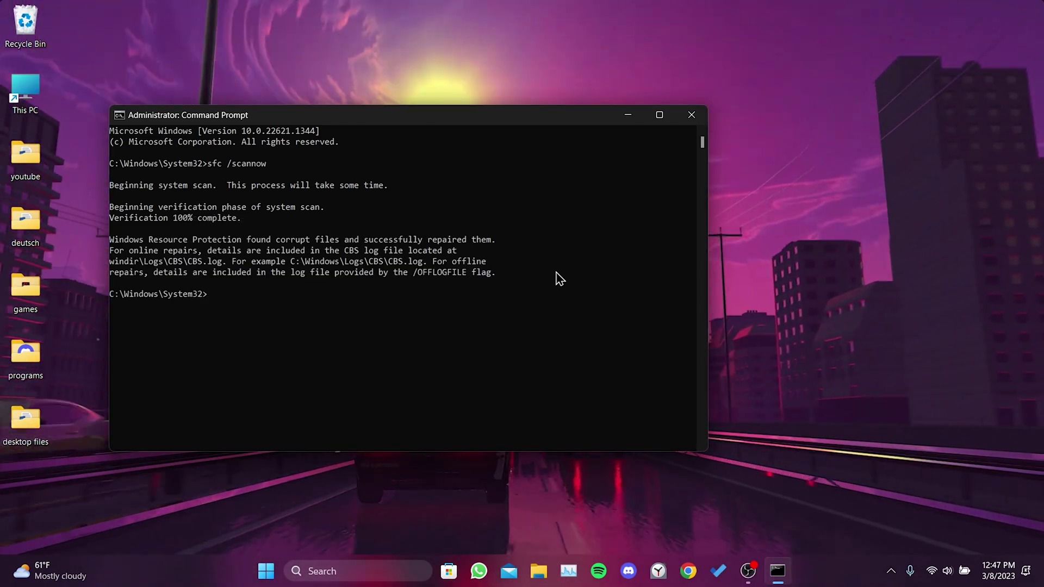
Step: Run 'DISM /Online /Cleanup-Image /RestoreHealth' and clear the stray characters left at the prompt
{"action": "type", "text": "DISM /Online /Cleanup-Image /Restore"}
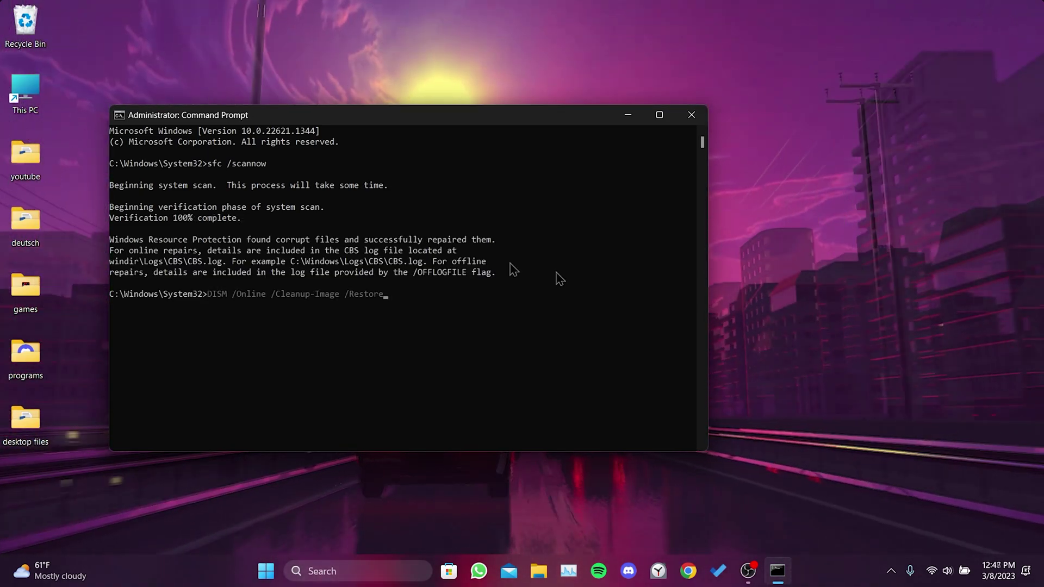
{"action": "type", "text": "Health"}
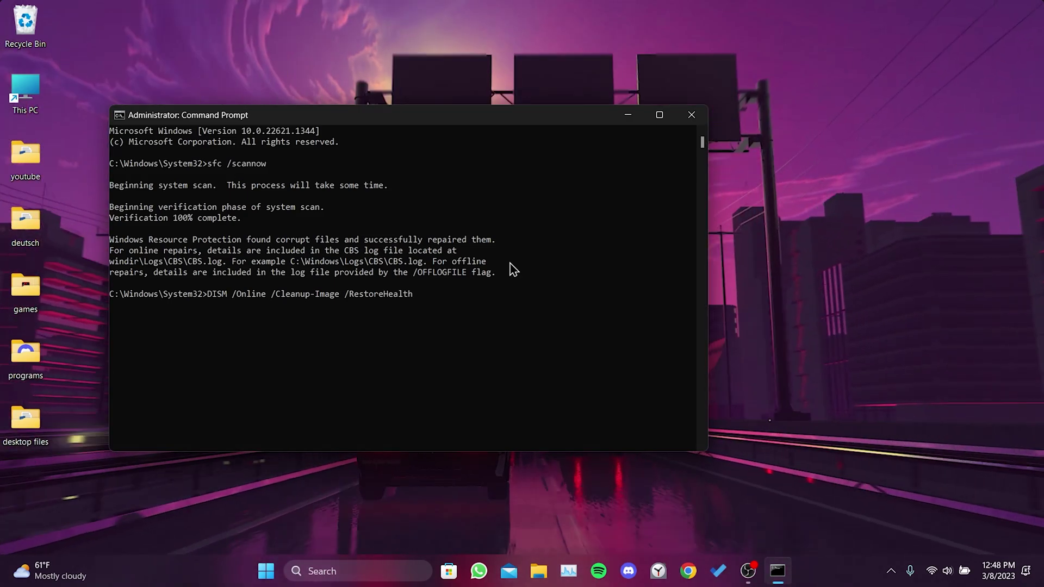
{"action": "key", "text": "Return"}
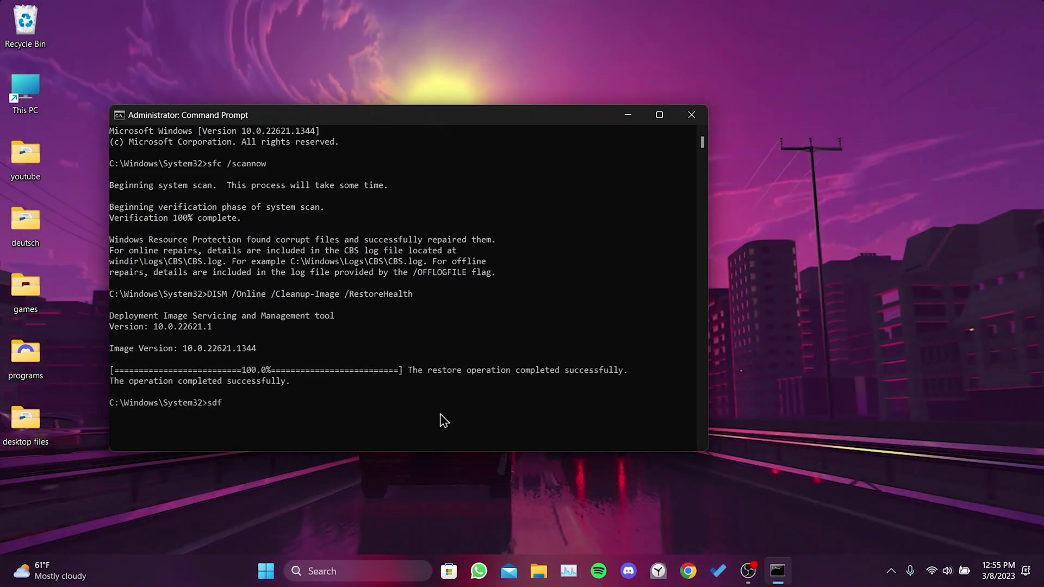
{"action": "type", "text": "sd"}
{"action": "key", "text": "BackSpace"}
{"action": "key", "text": "BackSpace"}
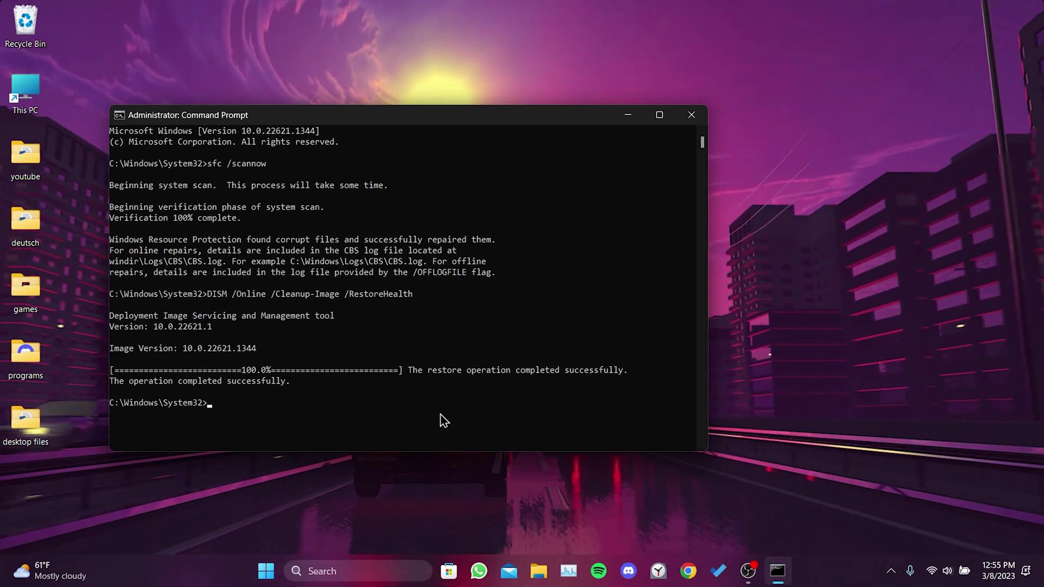
Step: Close the Command Prompt window with Alt+F4, leaving only the desktop
{"action": "key", "text": "alt+F4"}
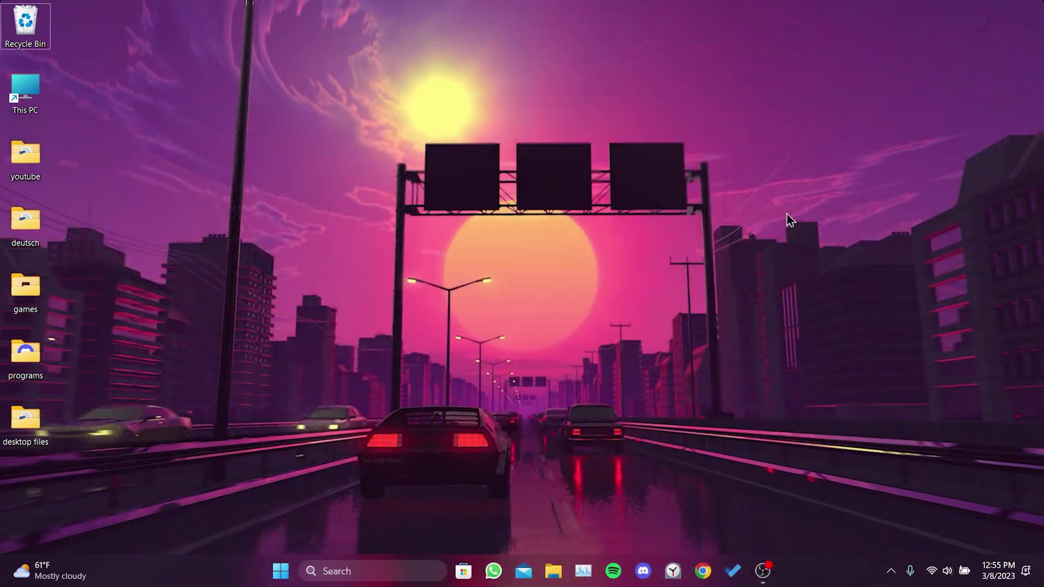